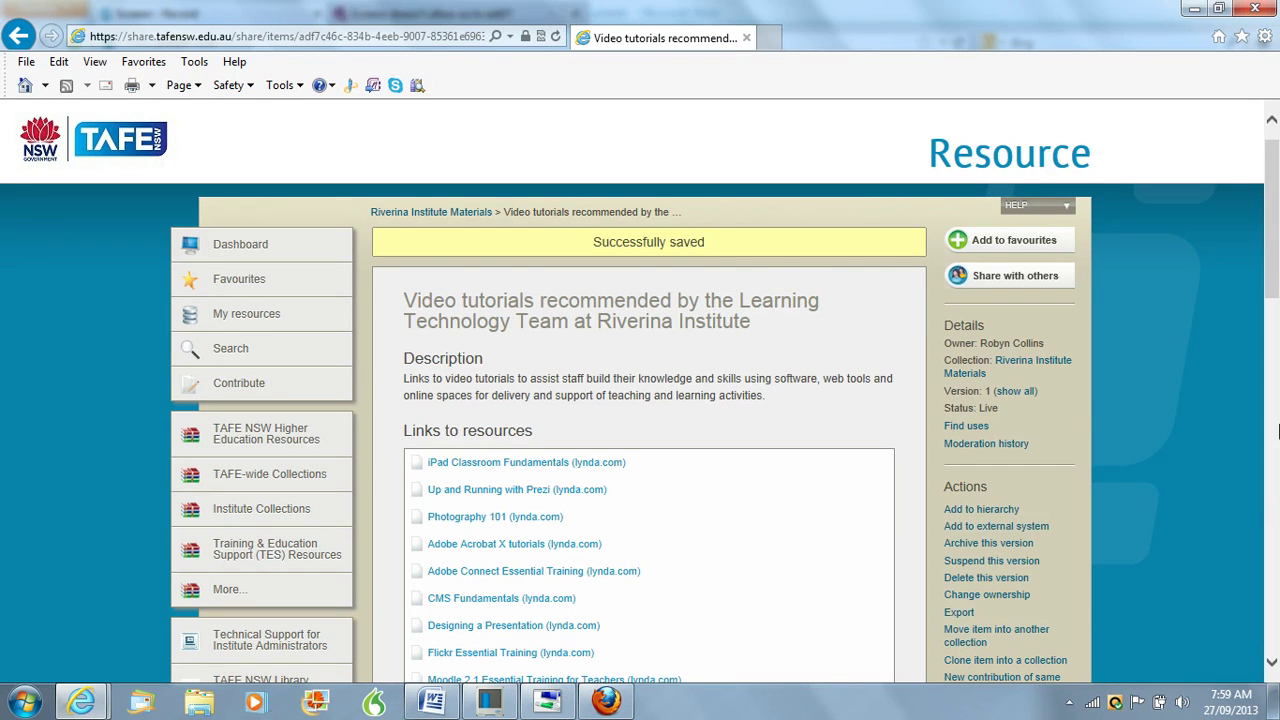
Open the video tutorials resource for editing and go to its Navigation menu builder
{"action": "left_click_drag", "start_coordinate": [1276, 258], "coordinate": [1276, 340]}
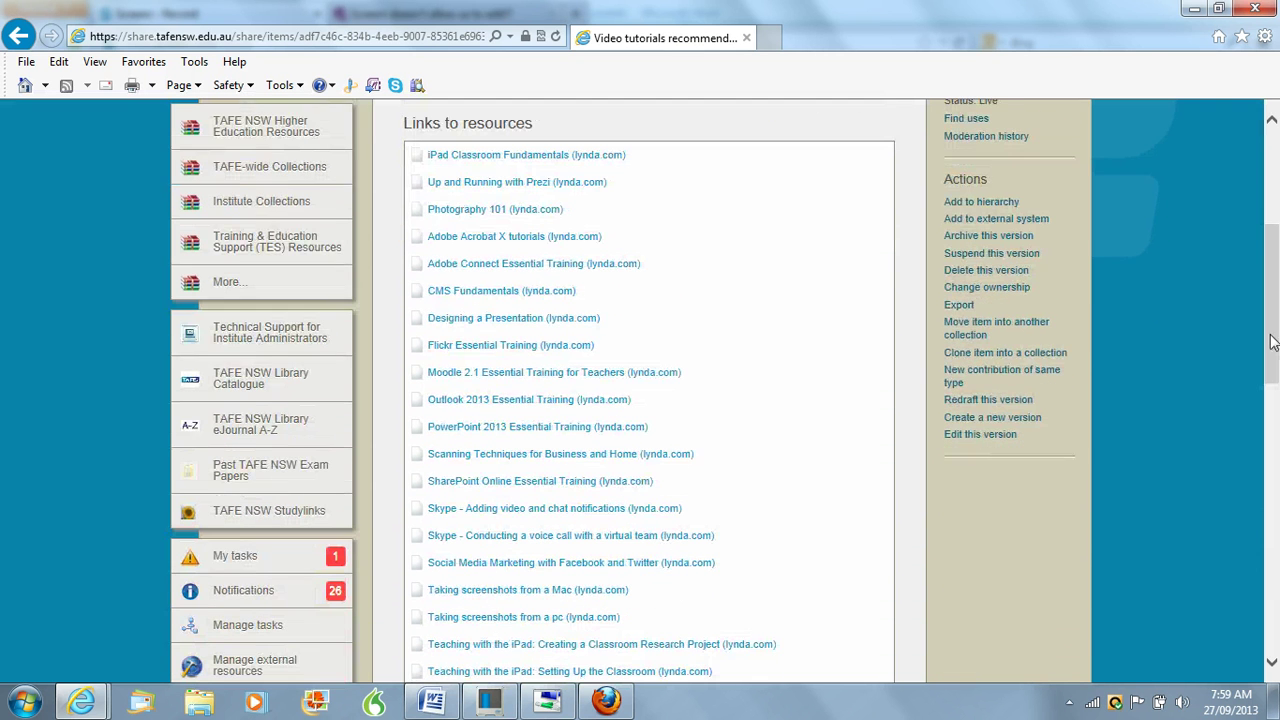
{"action": "left_click", "coordinate": [980, 436]}
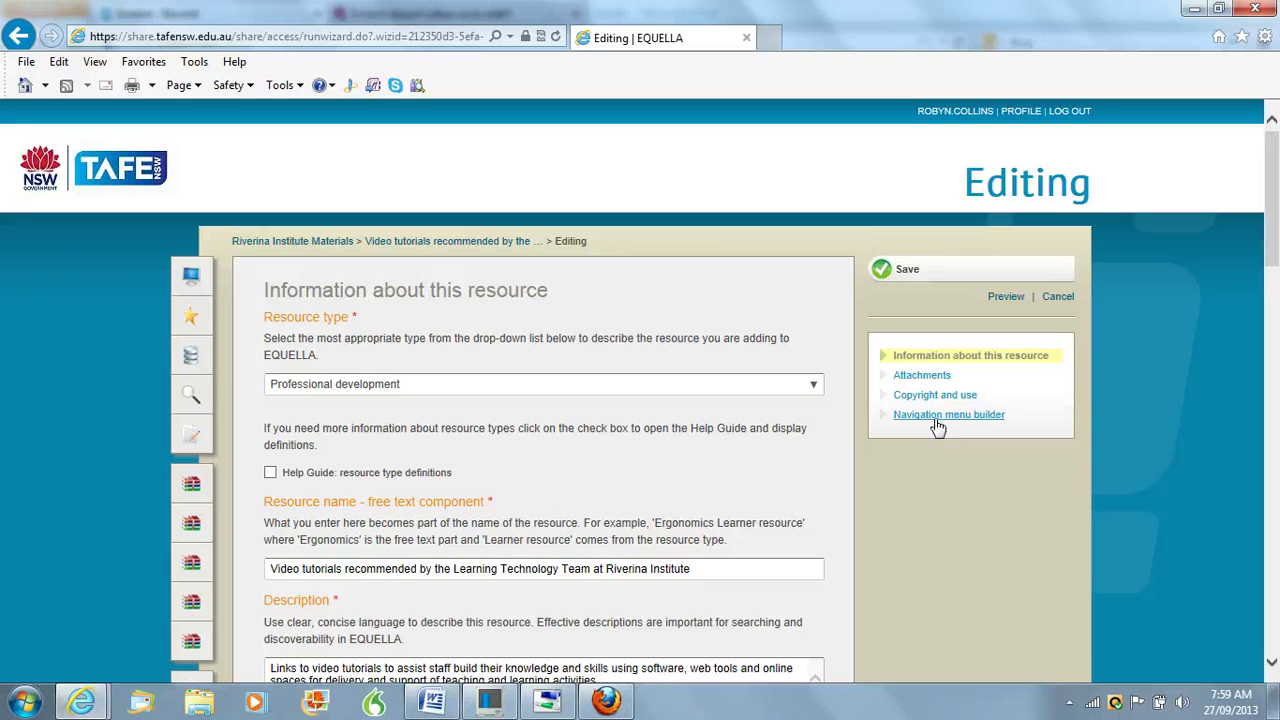
{"action": "left_click", "coordinate": [938, 416]}
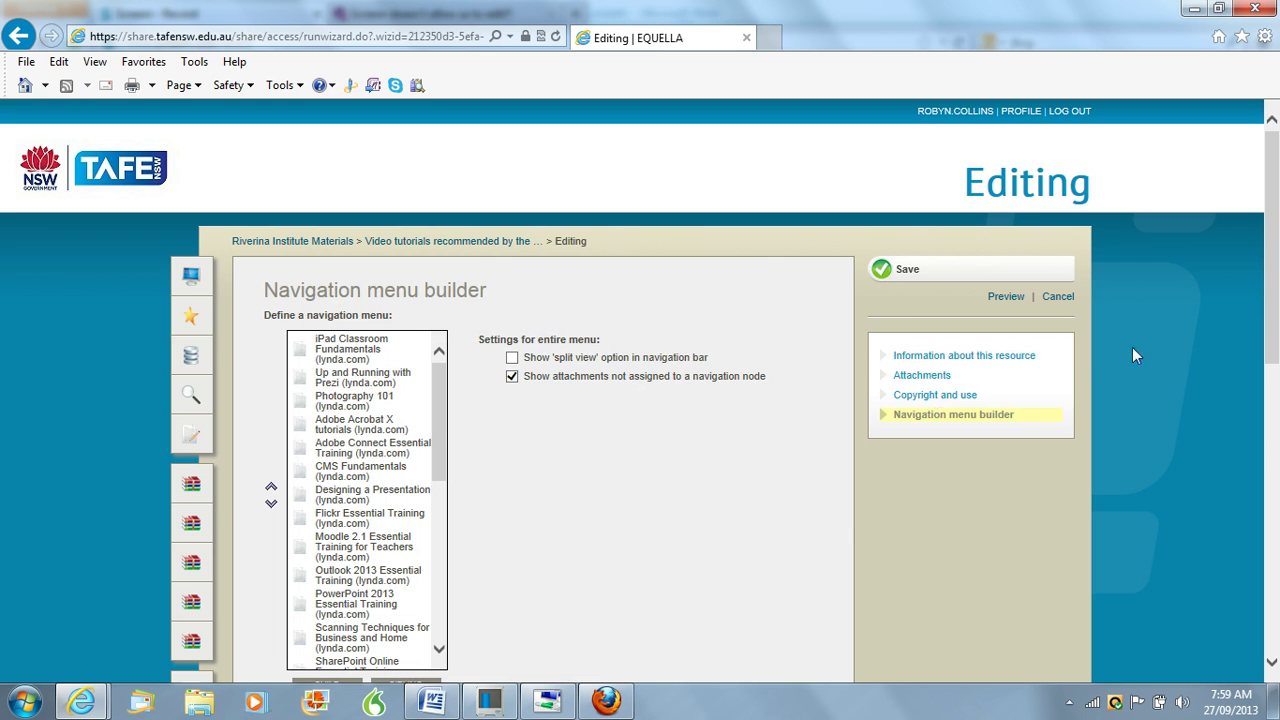
Rename the iPad Classroom Fundamentals (lynda.com) menu item as iPad and set it to hold multiple resources
{"action": "left_click_drag", "start_coordinate": [1275, 285], "coordinate": [1277, 336]}
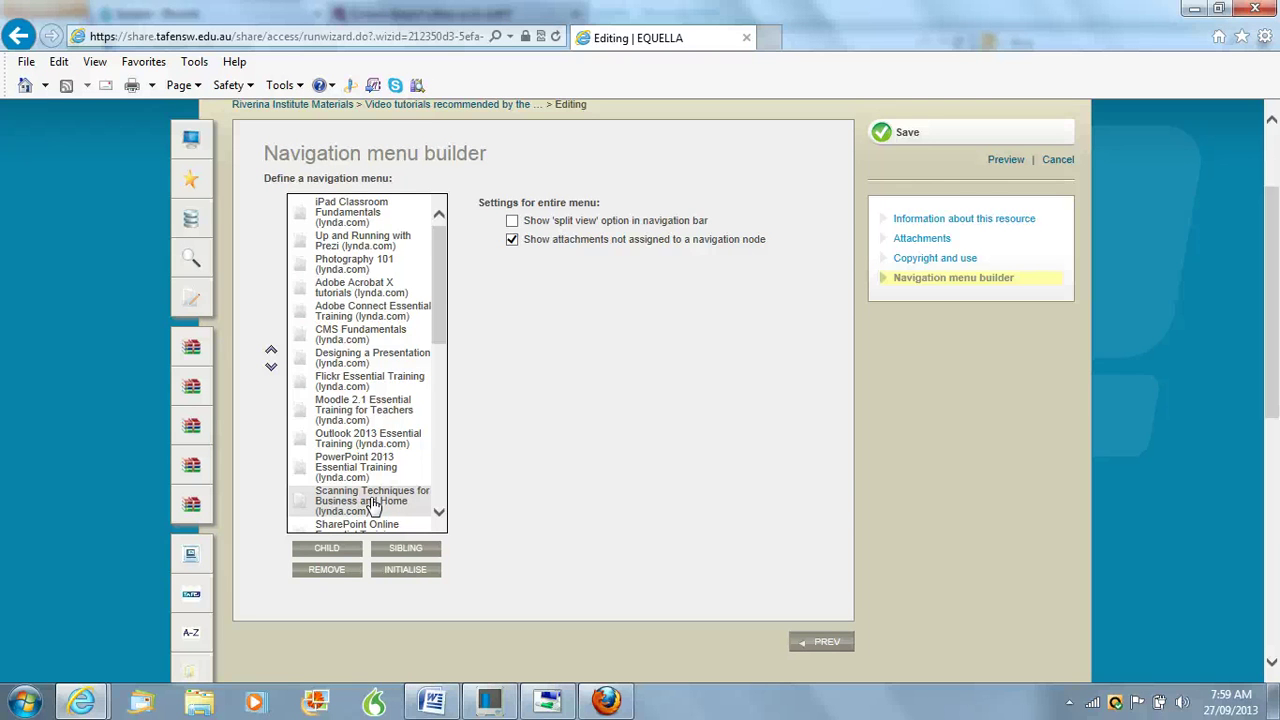
{"action": "left_click", "coordinate": [358, 213]}
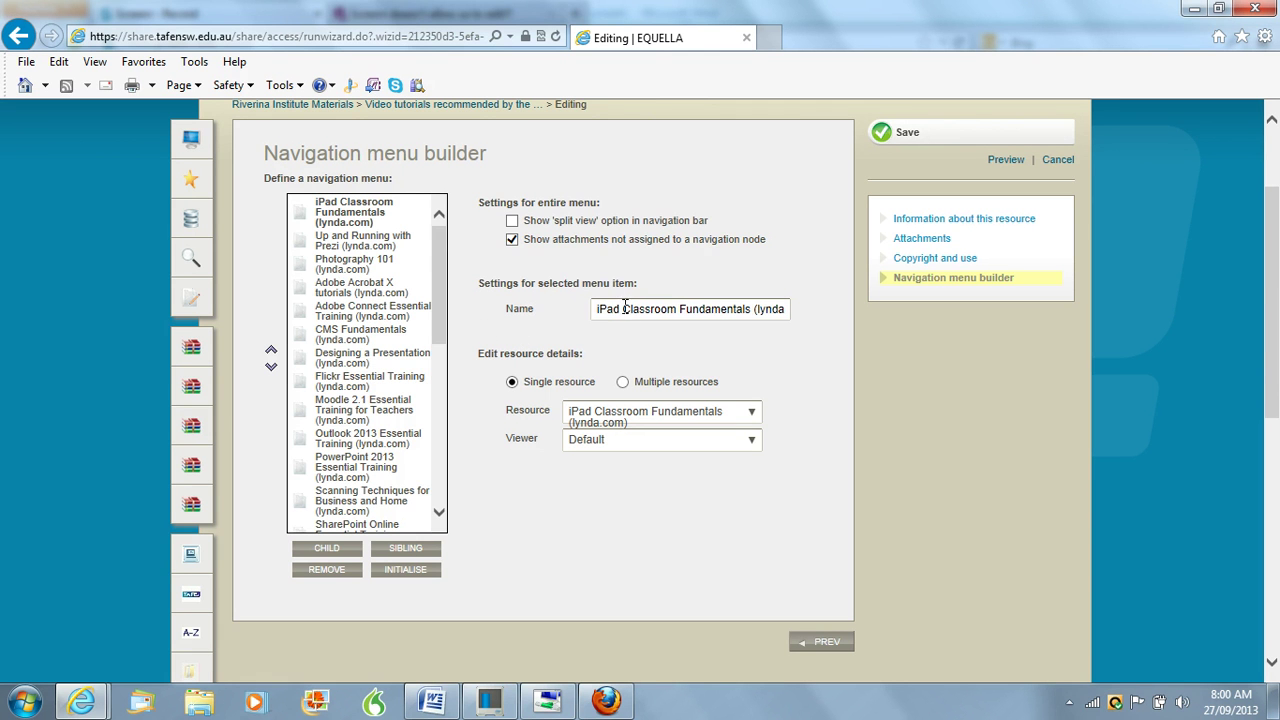
{"action": "left_click_drag", "start_coordinate": [625, 308], "coordinate": [841, 313]}
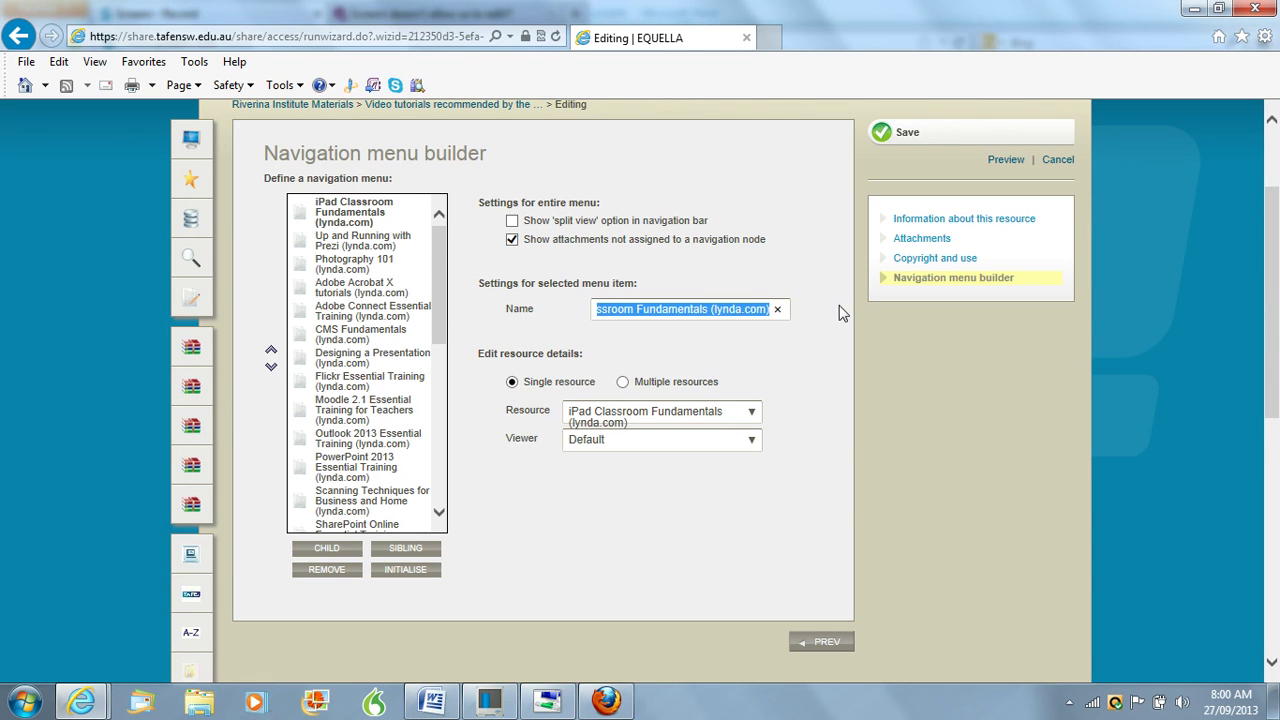
{"action": "key", "text": "BackSpace"}
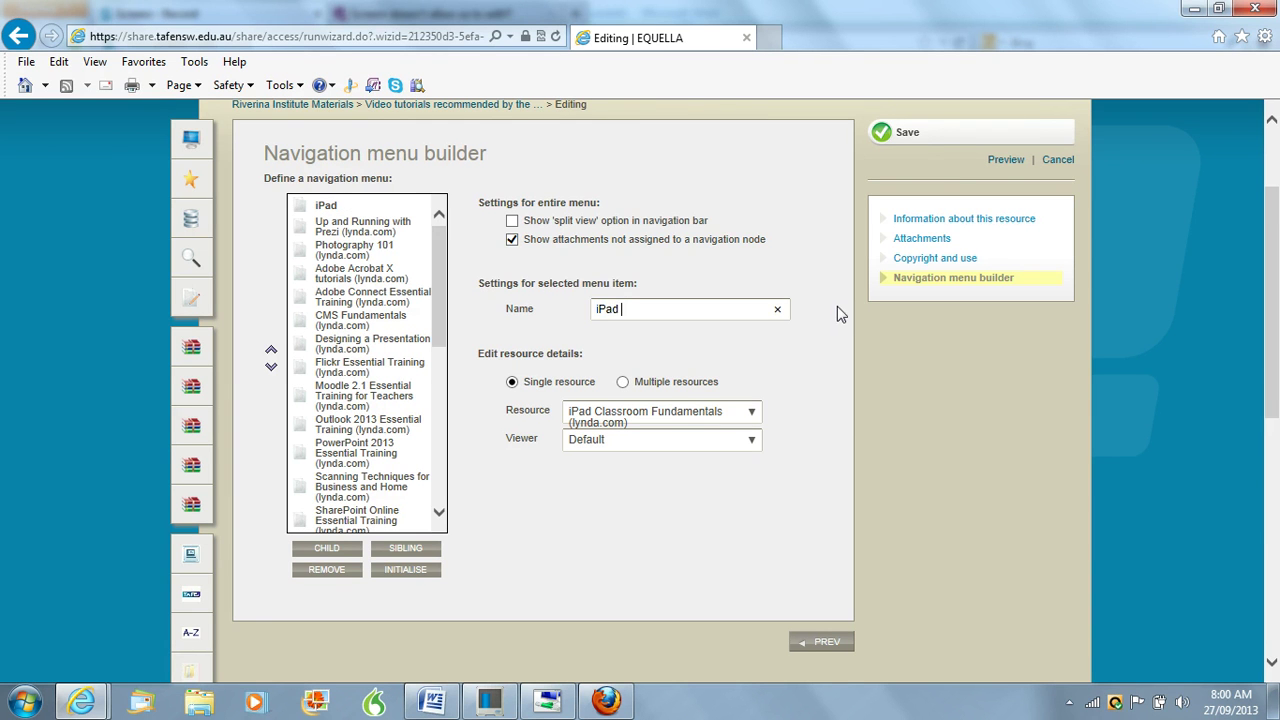
{"action": "left_click", "coordinate": [624, 384]}
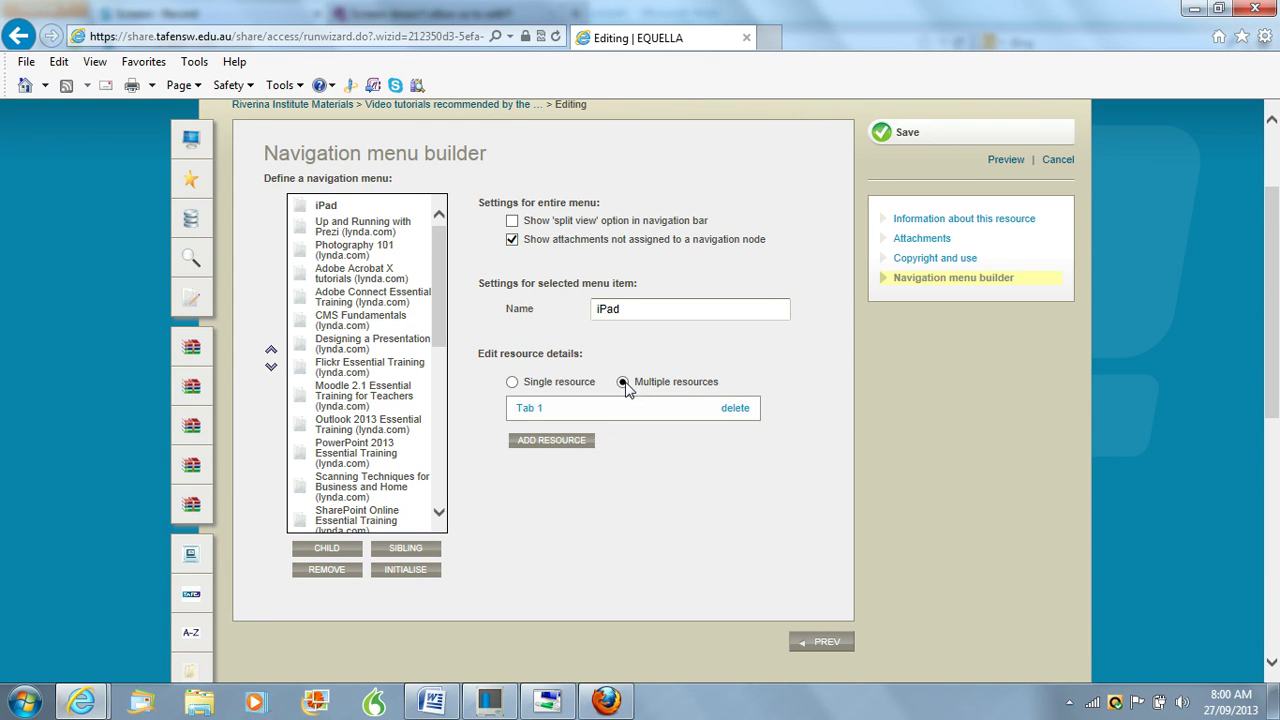
Name the iPad item's first resource tab "iPad classroom fundamentals", keep the Default viewer, and save it
{"action": "left_click", "coordinate": [527, 410]}
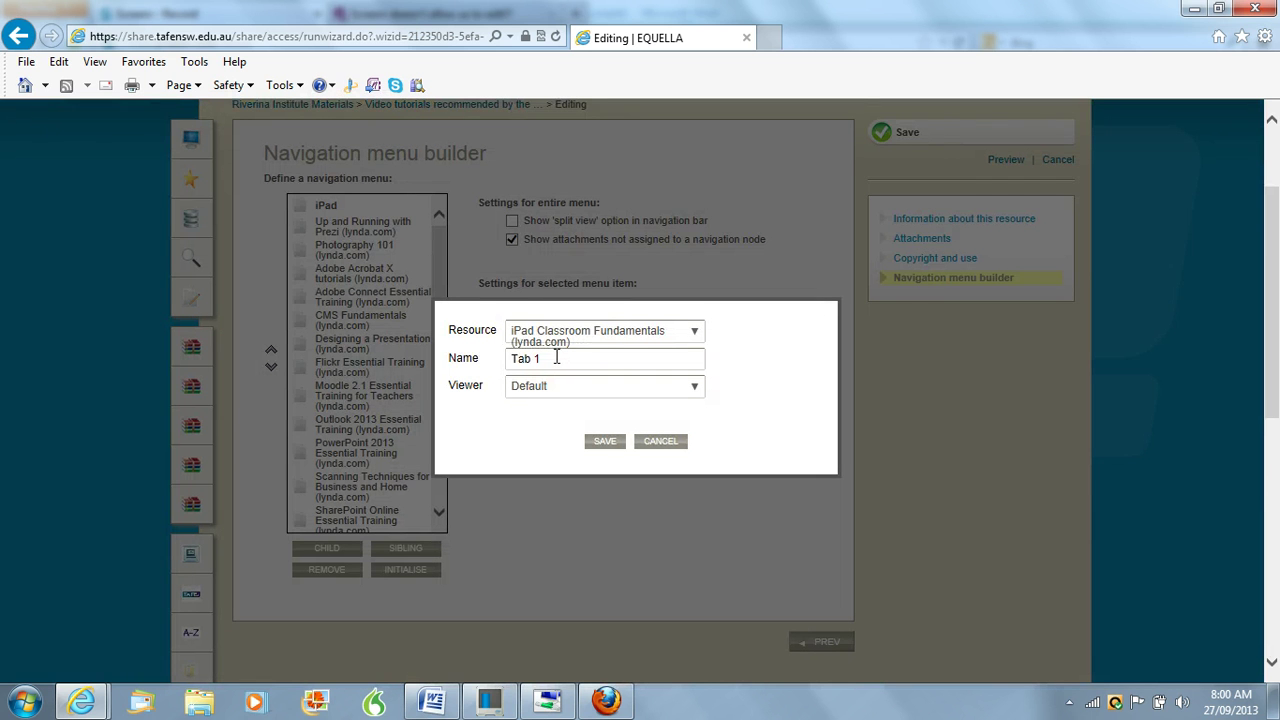
{"action": "left_click_drag", "start_coordinate": [553, 357], "coordinate": [508, 370]}
{"action": "type", "text": "iPad classroom fundamentals"}
{"action": "left_click", "coordinate": [694, 388]}
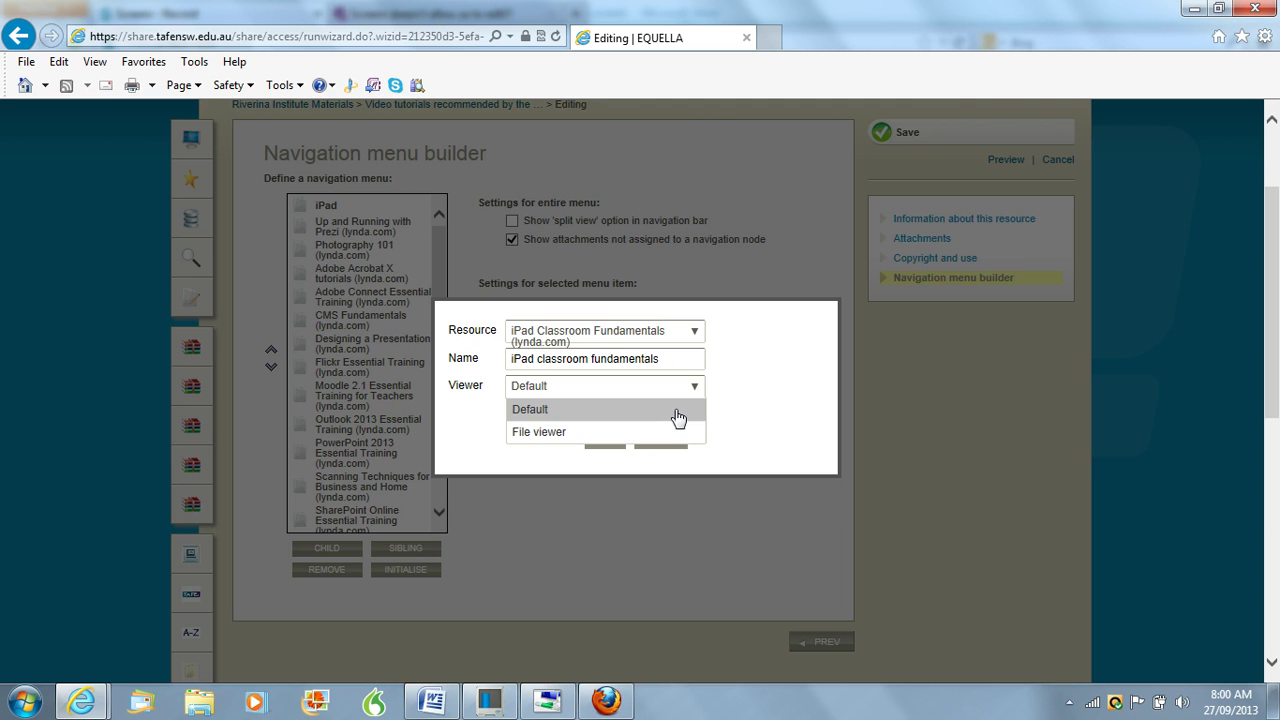
{"action": "left_click", "coordinate": [678, 410]}
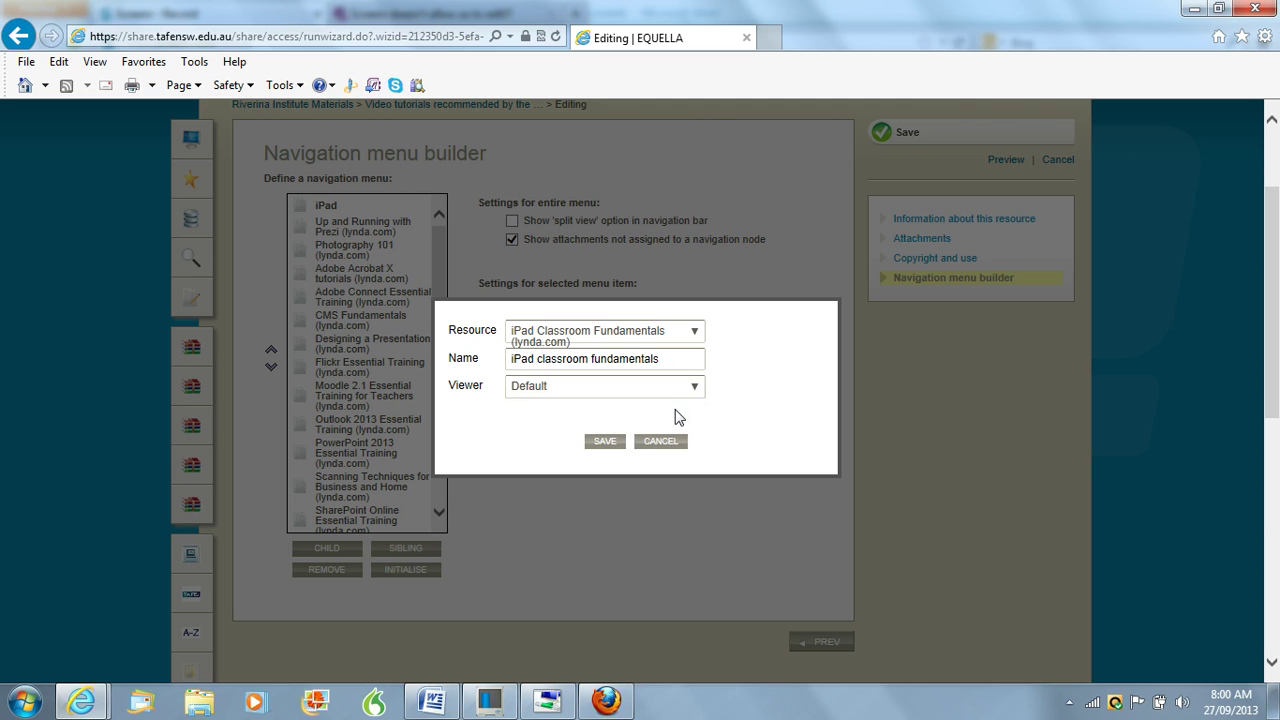
{"action": "left_click", "coordinate": [605, 441]}
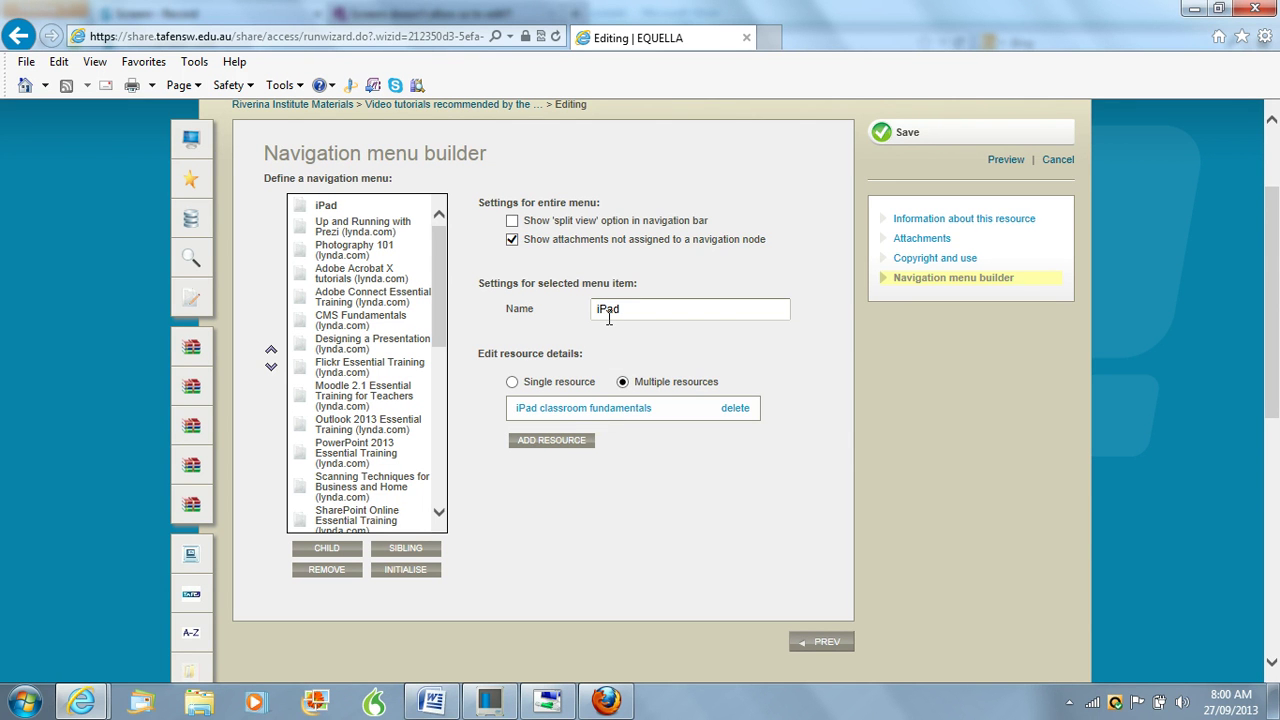
Add the resource "Teaching with the iPad: Creating a Classroom Research Project (lynda.com)" to the iPad item, naming its tab "Teaching with the iPad"
{"action": "left_click", "coordinate": [541, 440]}
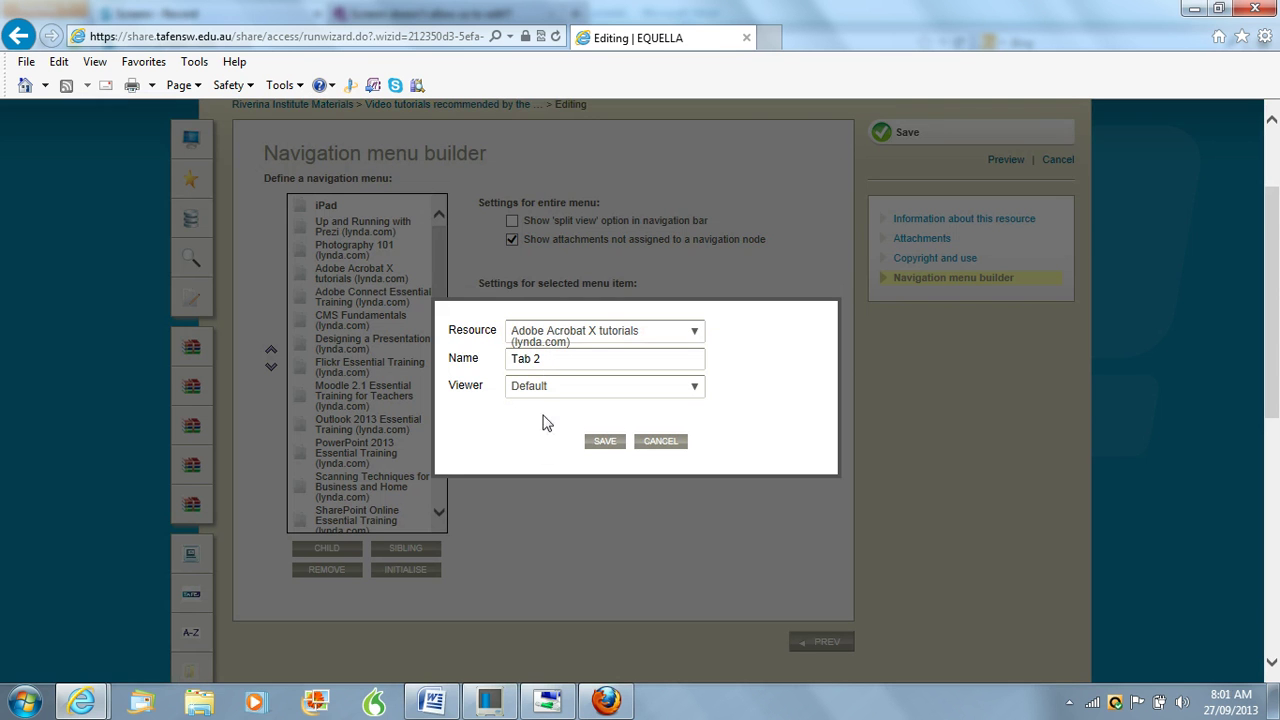
{"action": "left_click", "coordinate": [695, 332]}
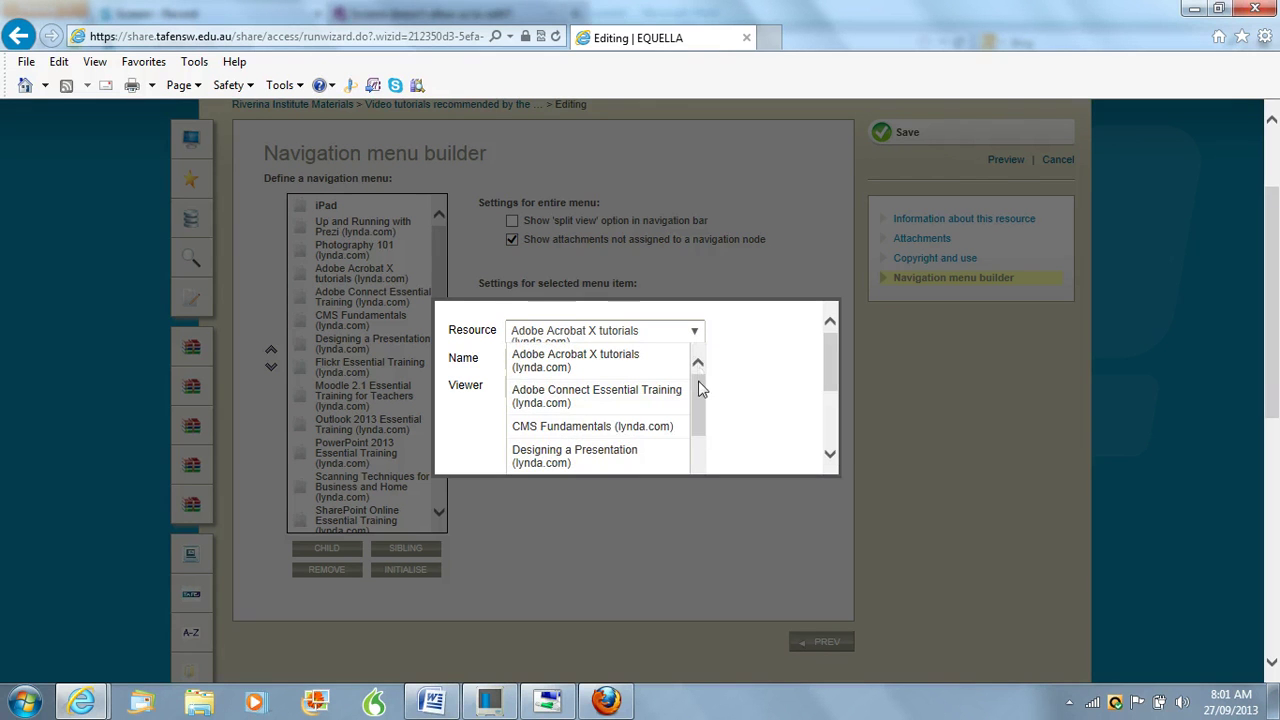
{"action": "left_click_drag", "start_coordinate": [697, 378], "coordinate": [710, 499]}
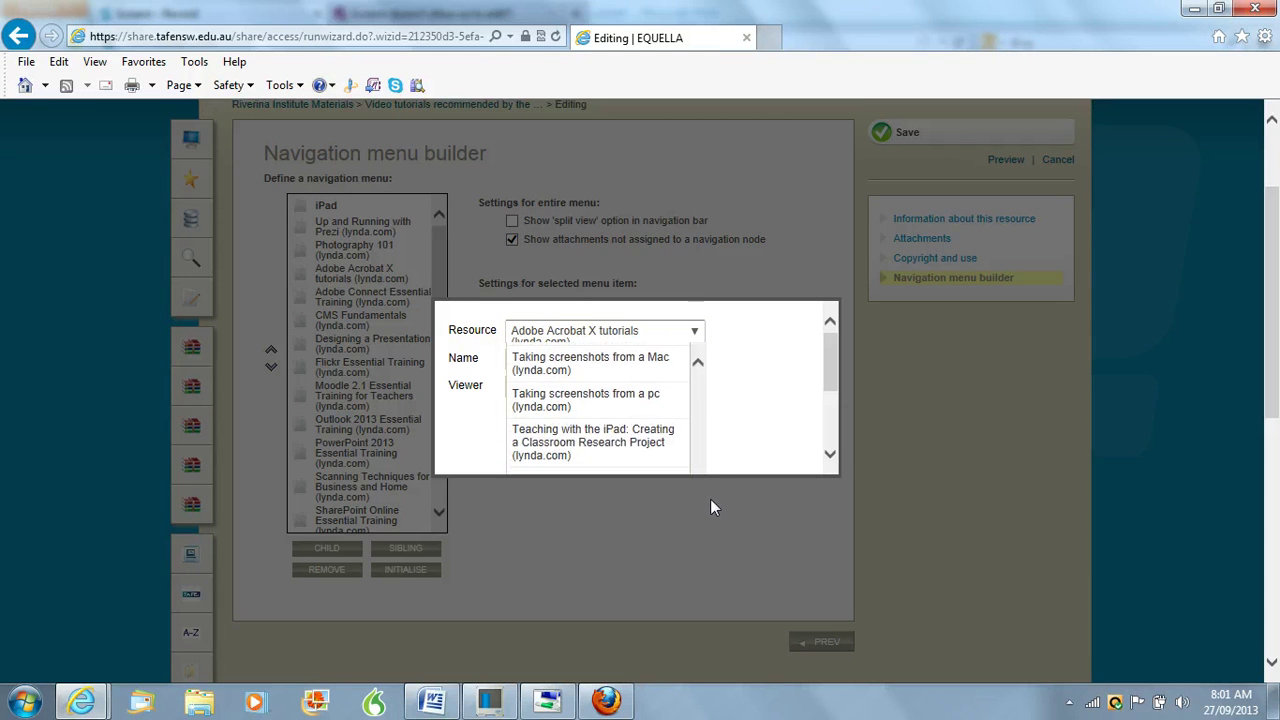
{"action": "left_click", "coordinate": [590, 446]}
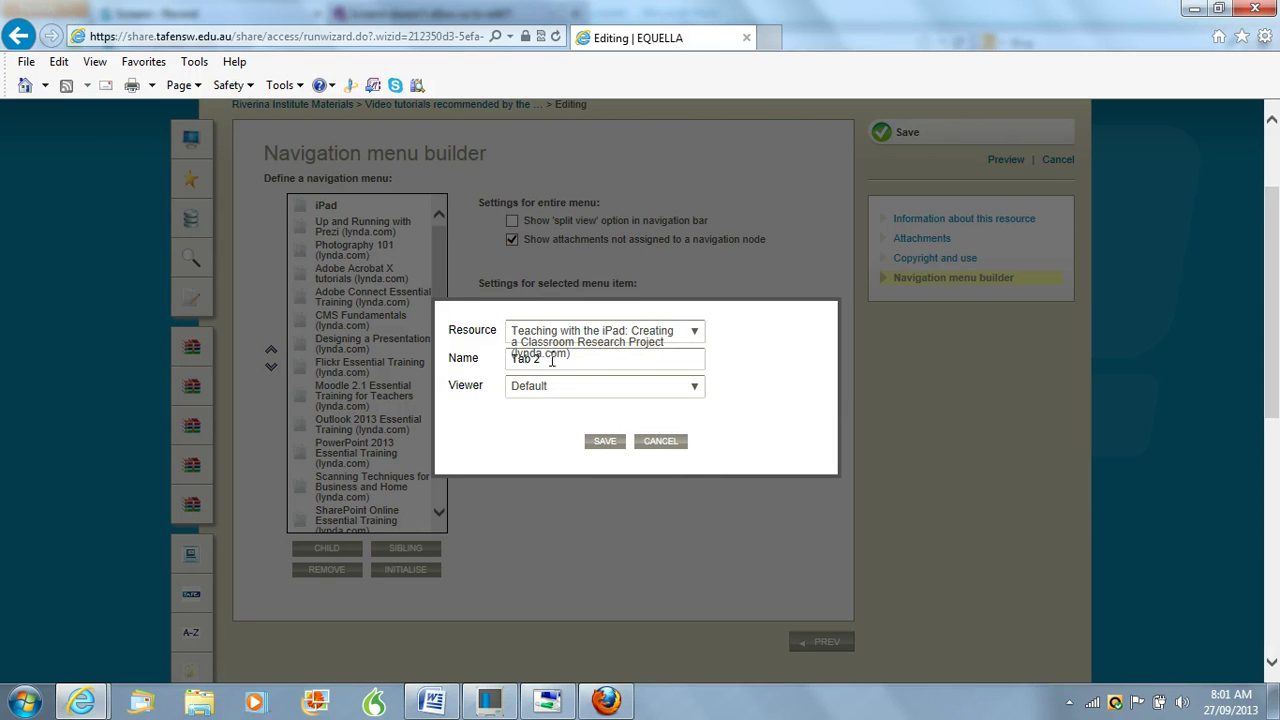
{"action": "left_click_drag", "start_coordinate": [545, 360], "coordinate": [513, 362]}
{"action": "type", "text": "Teaching with the IiPad"}
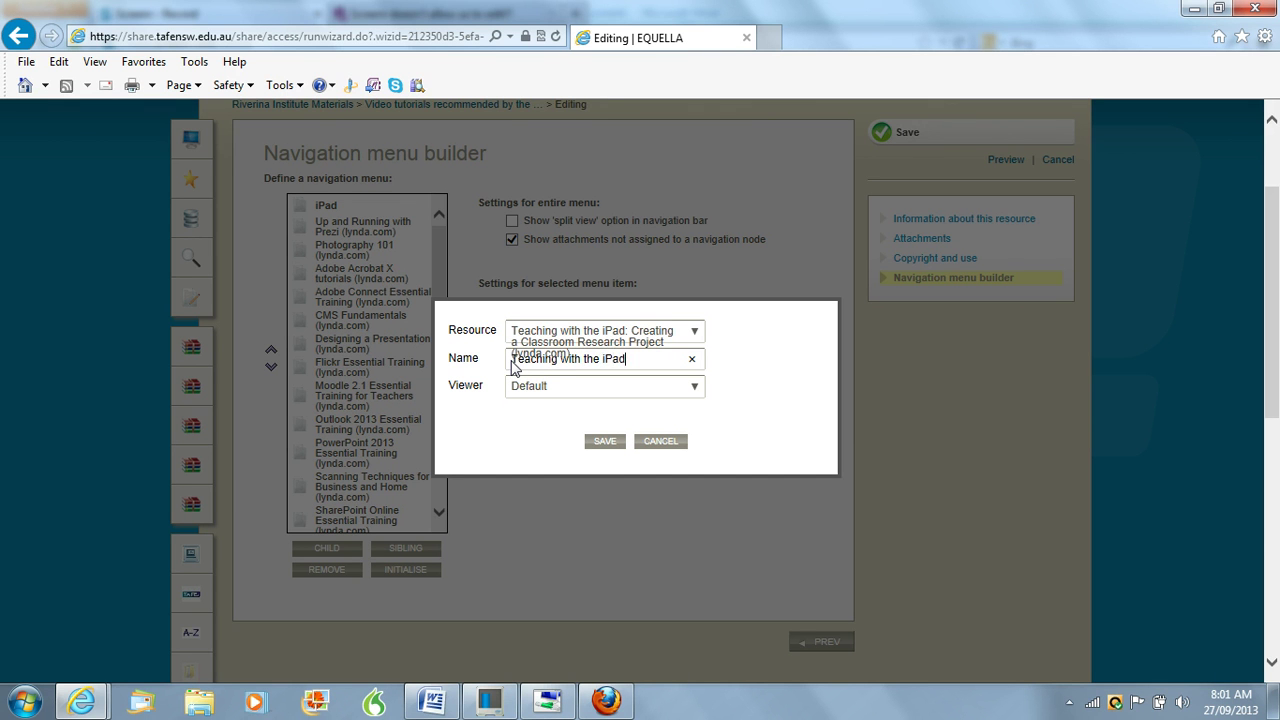
{"action": "left_click", "coordinate": [606, 442]}
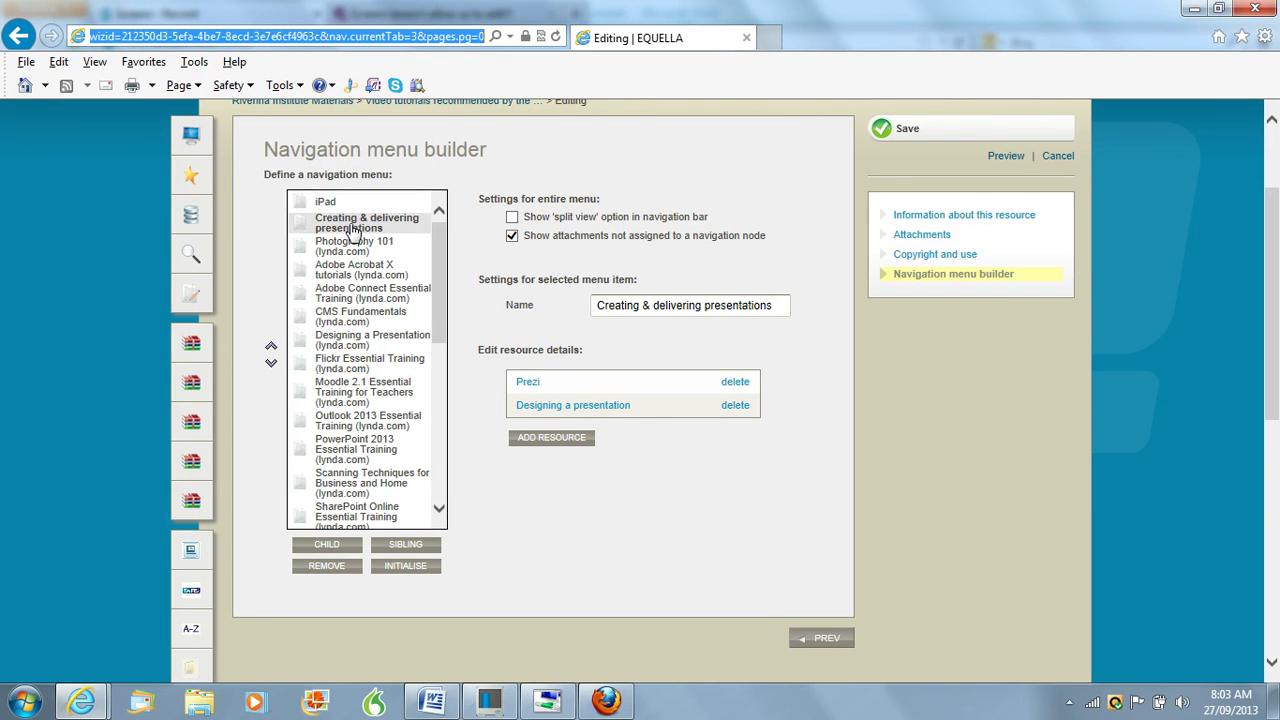
Enable the split view option in the navigation bar, toggle showing attachments not assigned to a navigation node, and save the resource
{"action": "left_click", "coordinate": [512, 218]}
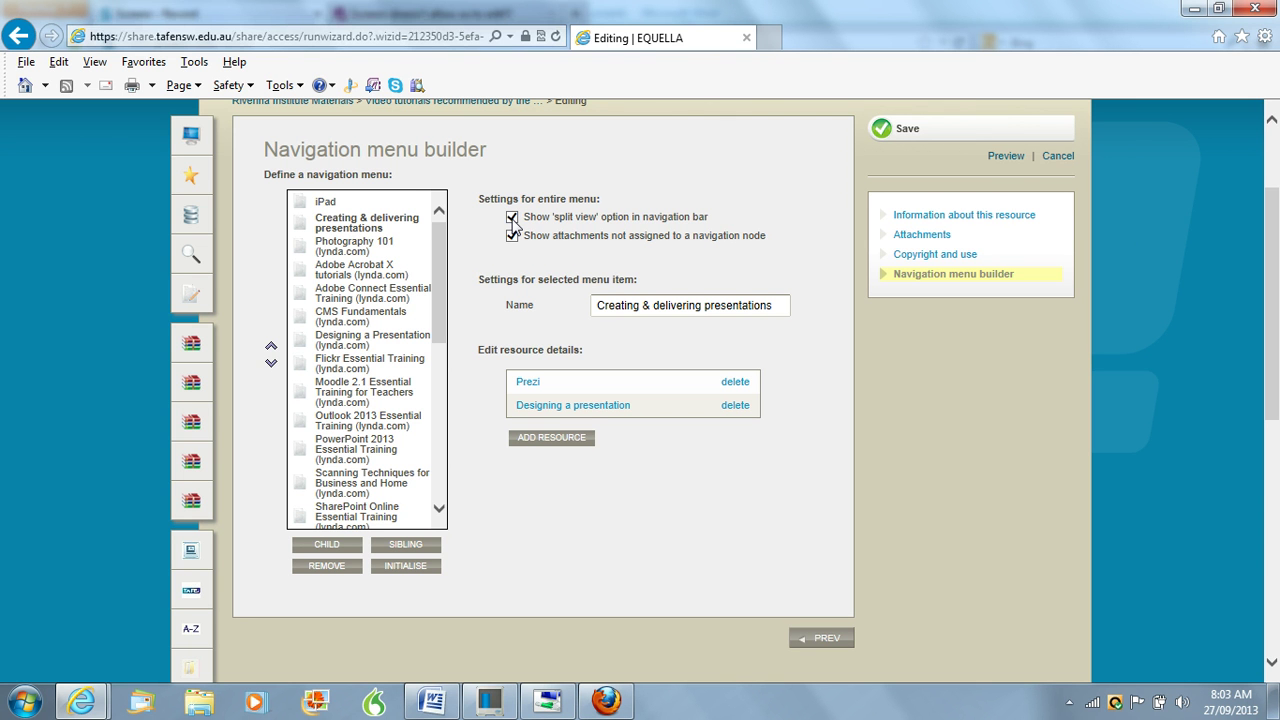
{"action": "left_click", "coordinate": [512, 238]}
{"action": "left_click", "coordinate": [909, 131]}
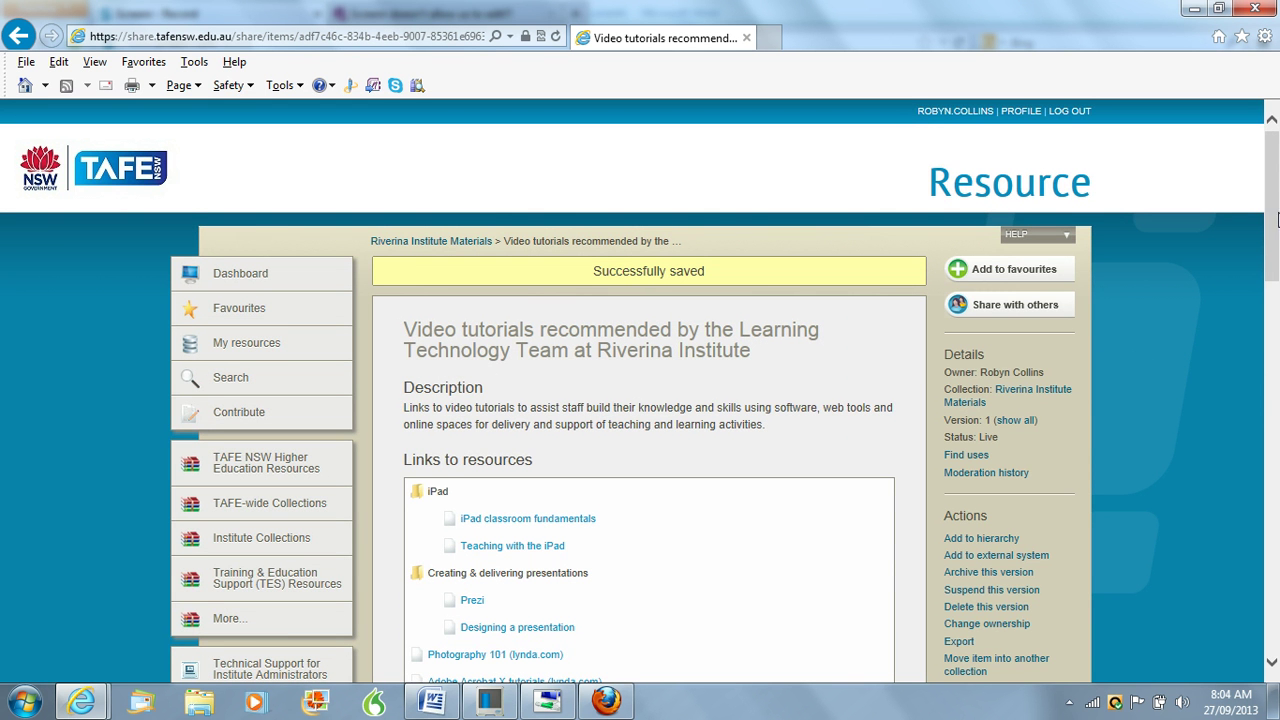
Review the grouped links on the saved resource page and open them in full screen with all content displayed
{"action": "left_click_drag", "start_coordinate": [1277, 218], "coordinate": [1277, 260]}
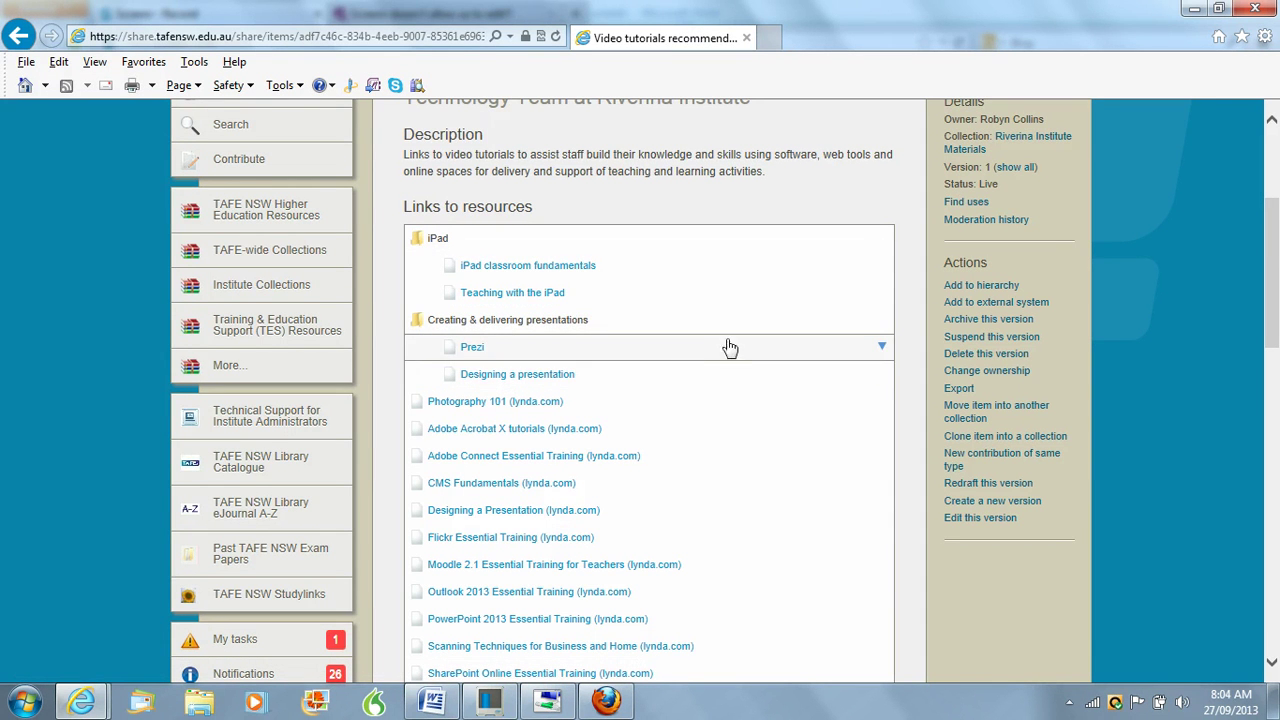
{"action": "left_click_drag", "start_coordinate": [1273, 238], "coordinate": [1276, 452]}
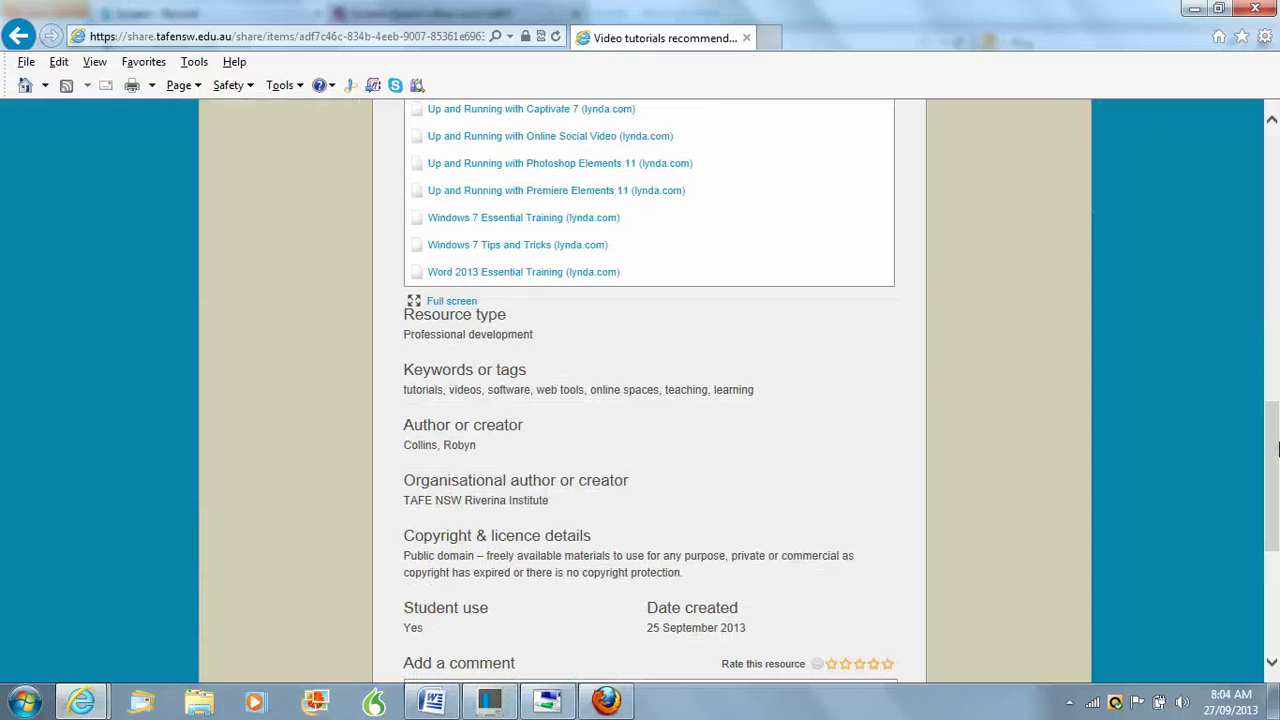
{"action": "left_click", "coordinate": [445, 303]}
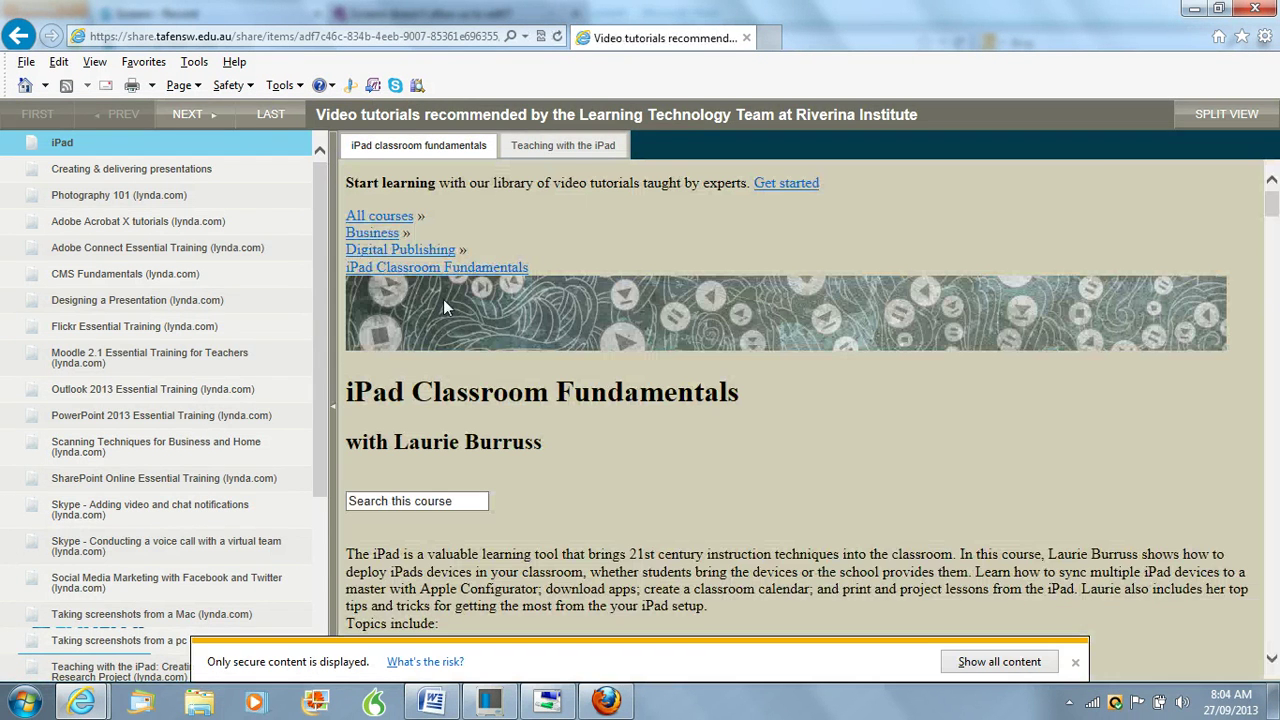
{"action": "left_click", "coordinate": [1013, 663]}
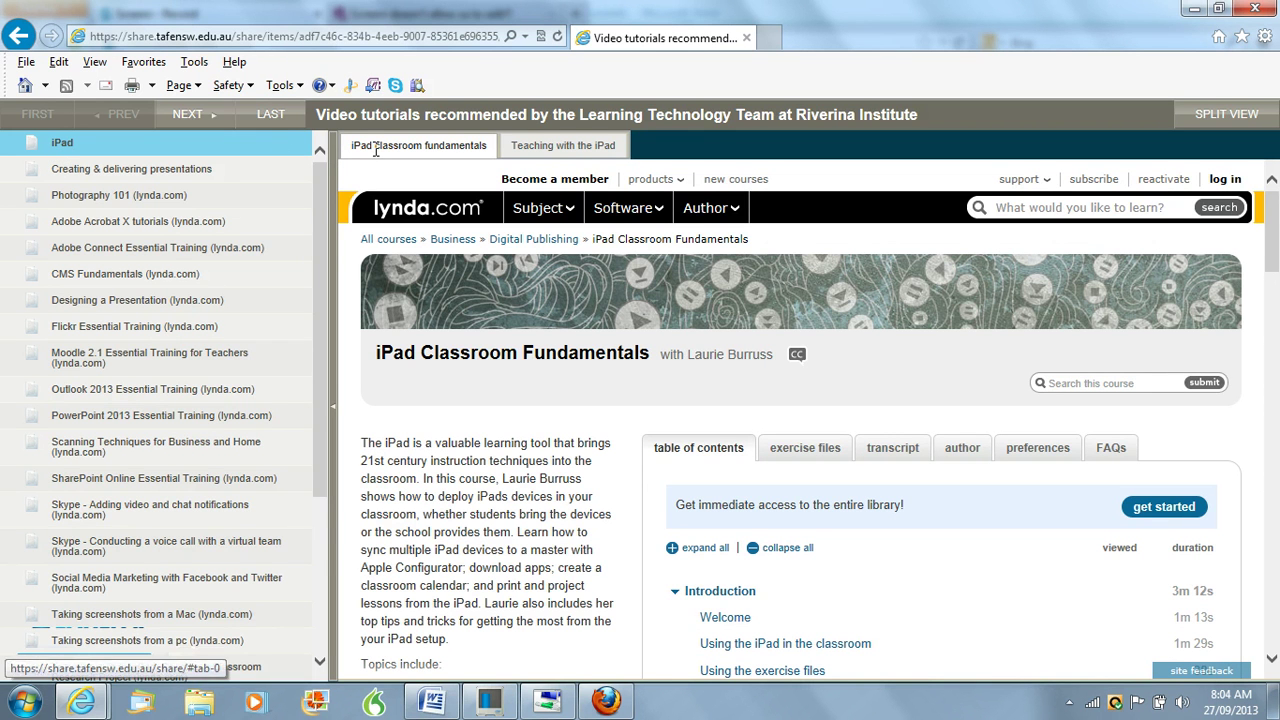
View the Teaching with the iPad tab and the Designing a presentation tab under Creating & delivering presentations
{"action": "left_click", "coordinate": [558, 145]}
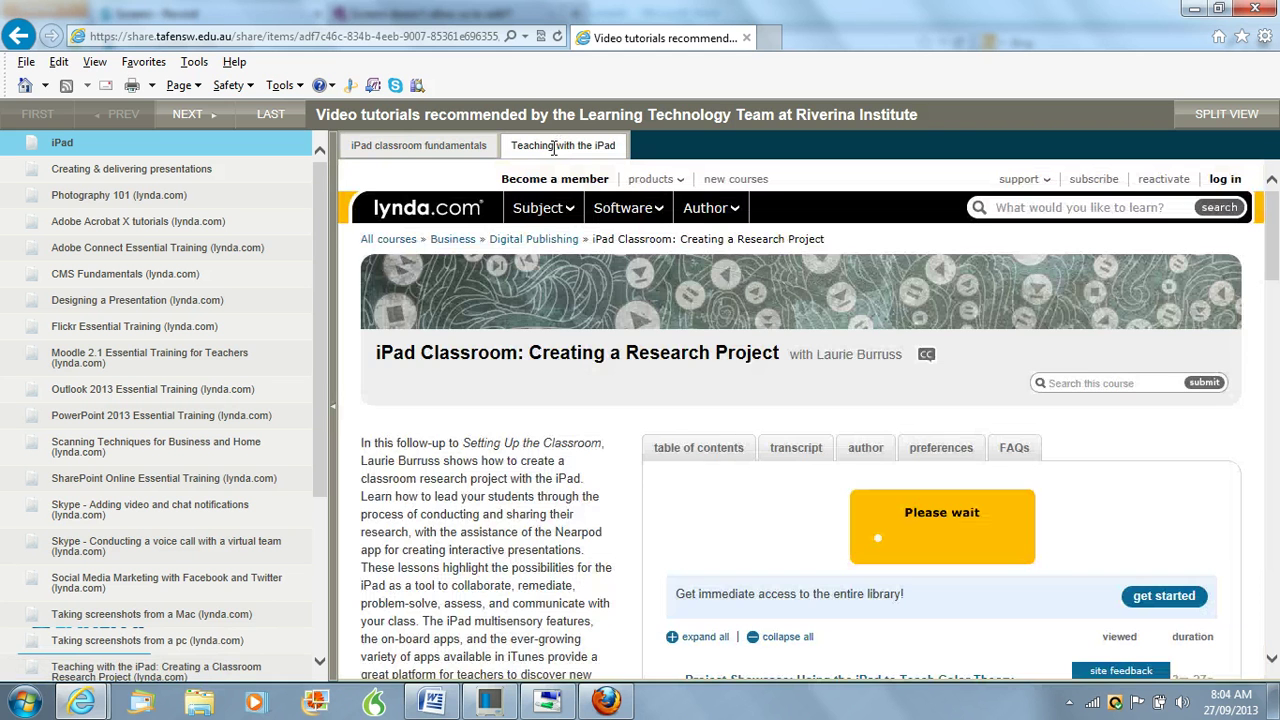
{"action": "left_click", "coordinate": [110, 172]}
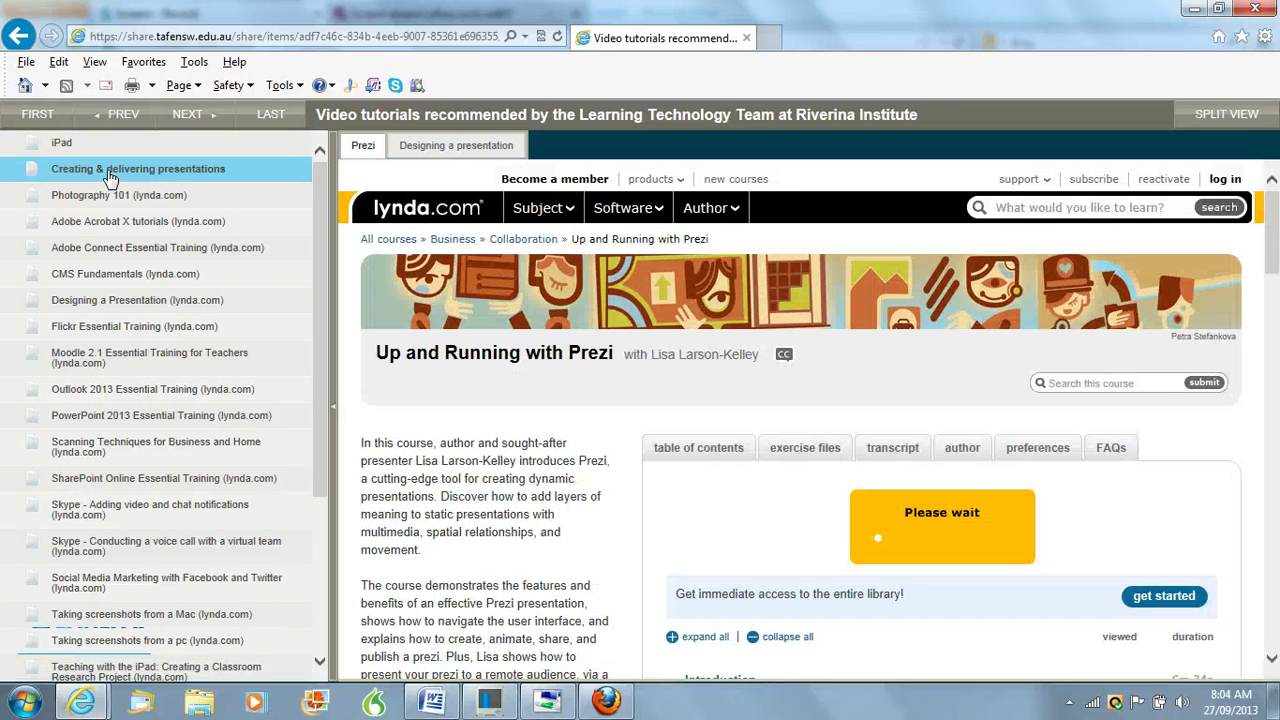
{"action": "left_click", "coordinate": [458, 145]}
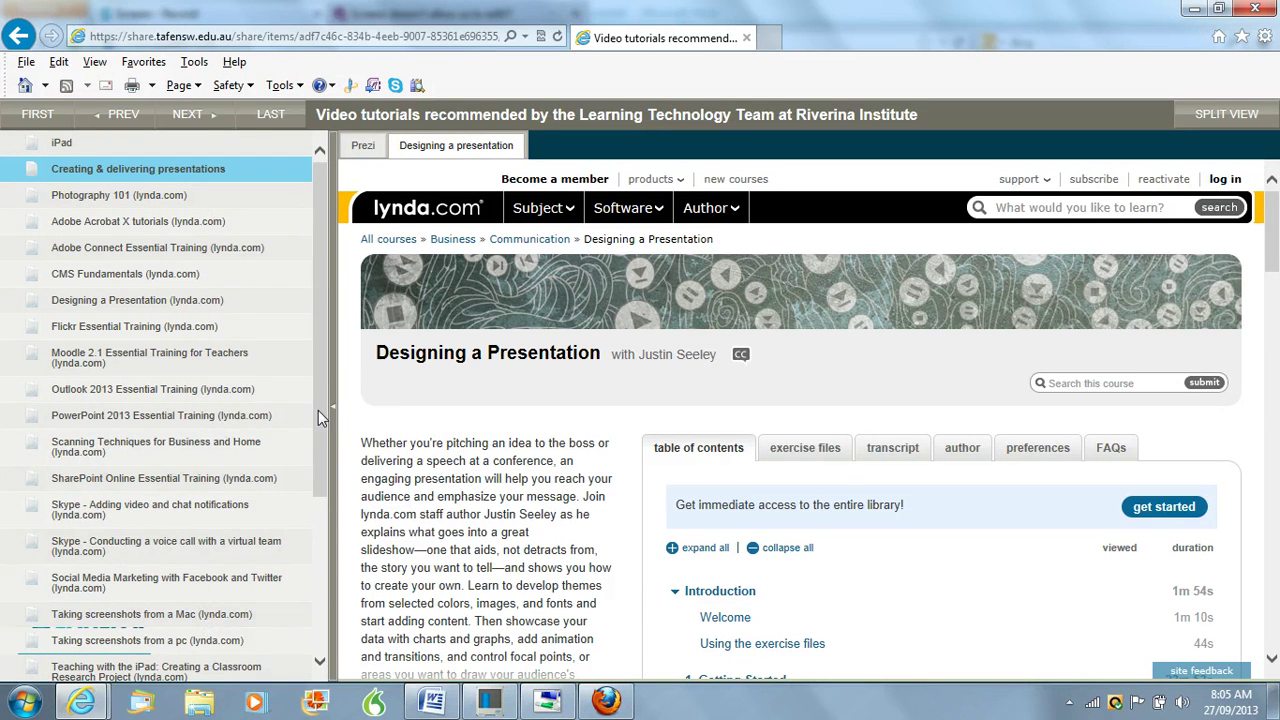
{"action": "mouse_move", "coordinate": [318, 410]}
{"action": "left_mouse_down"}
{"action": "mouse_move", "coordinate": [340, 594]}
{"action": "mouse_move", "coordinate": [319, 592]}
{"action": "mouse_move", "coordinate": [317, 608]}
{"action": "mouse_move", "coordinate": [314, 398]}
{"action": "left_mouse_up"}
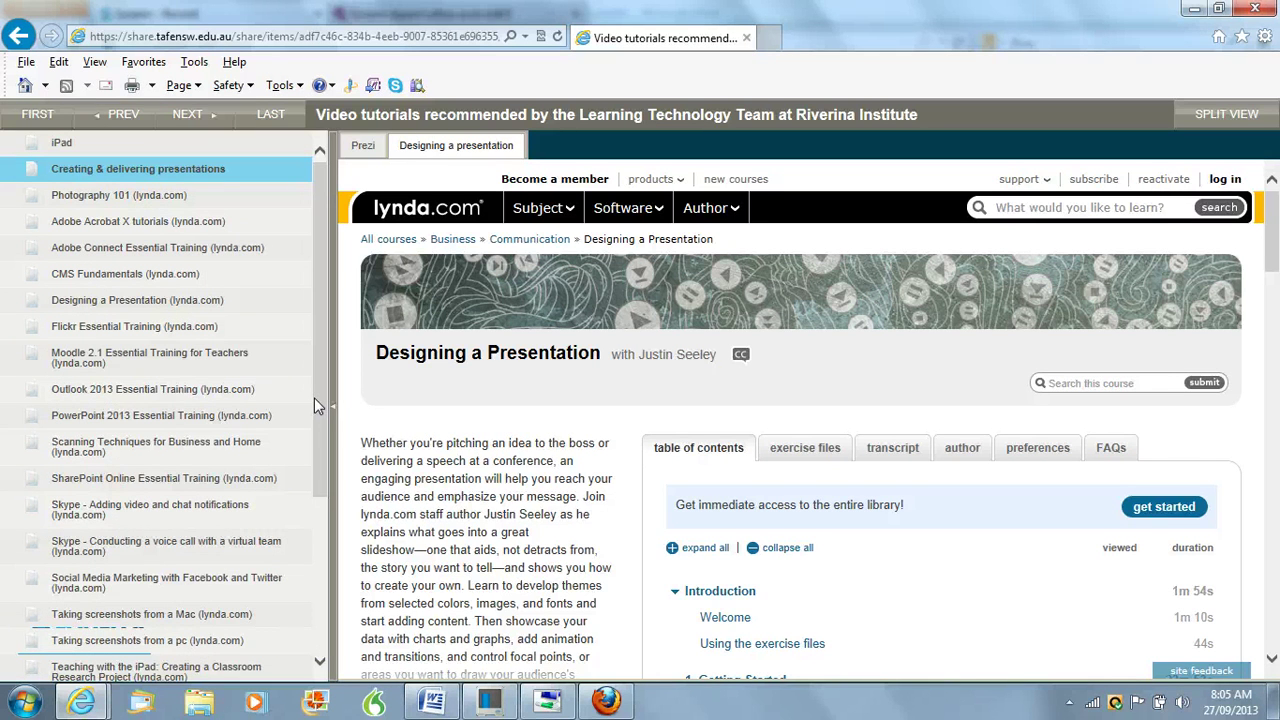